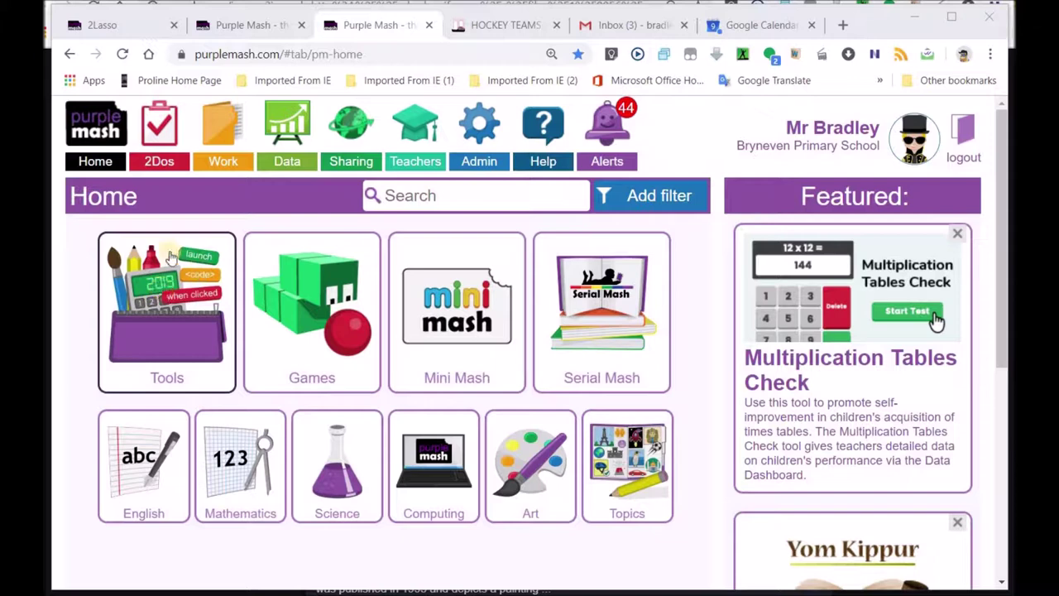
# Find 2Animate among the Art and Design tools and launch it.
pyautogui.click(174, 304)
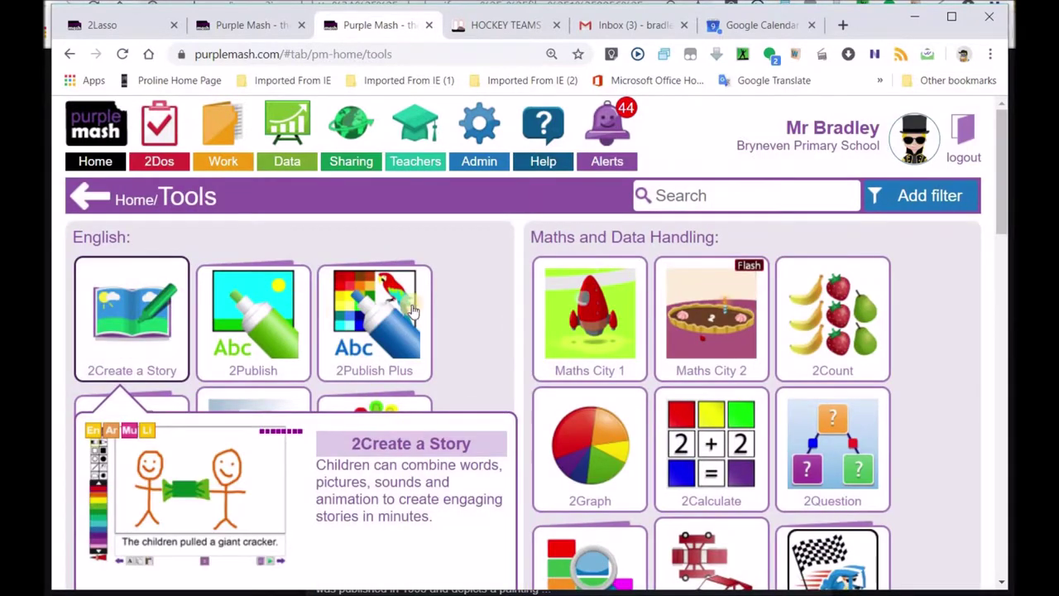
pyautogui.scroll(-5, 468, 300)
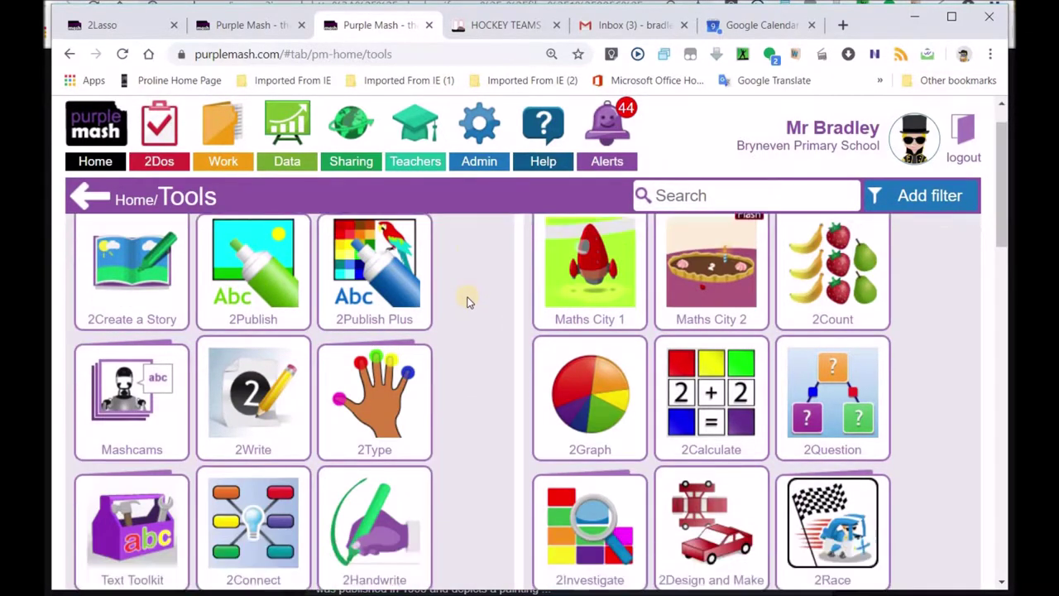
pyautogui.scroll(-5, 468, 302)
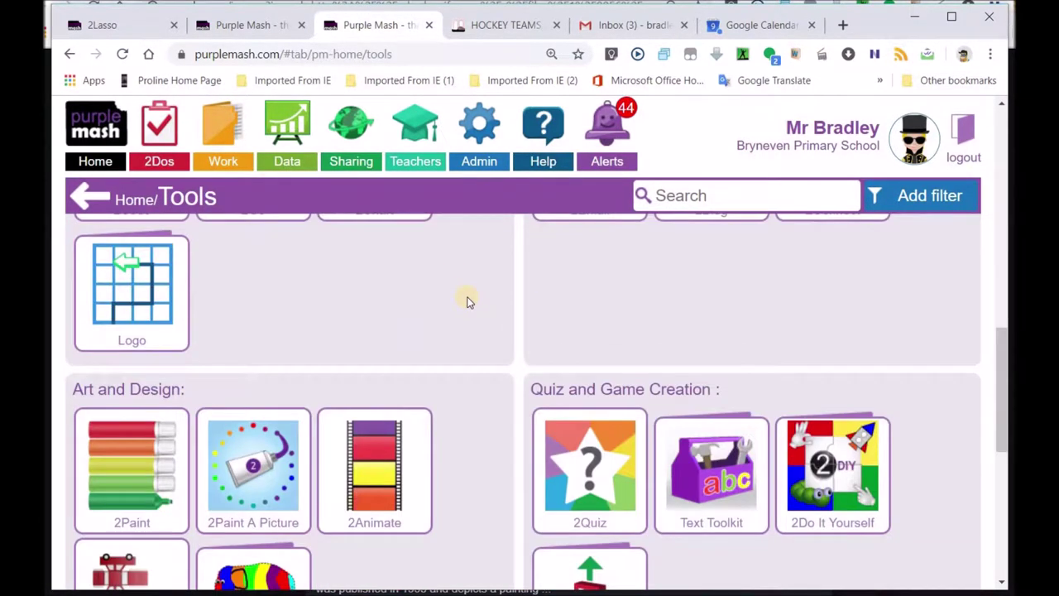
pyautogui.scroll(5, 469, 302)
pyautogui.scroll(-5, 466, 298)
pyautogui.moveTo(375, 480)
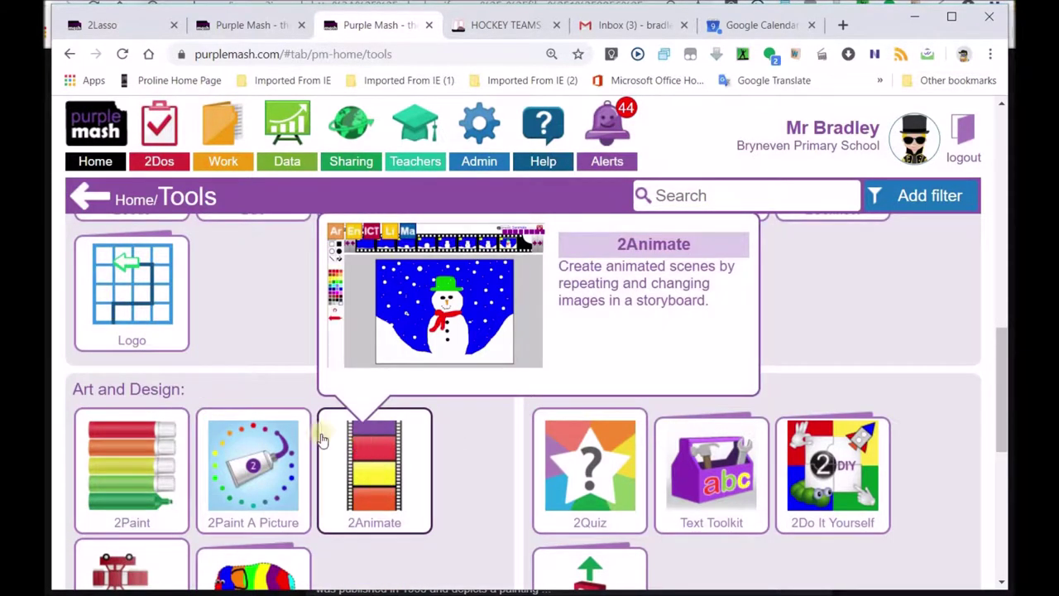
pyautogui.click(376, 480)
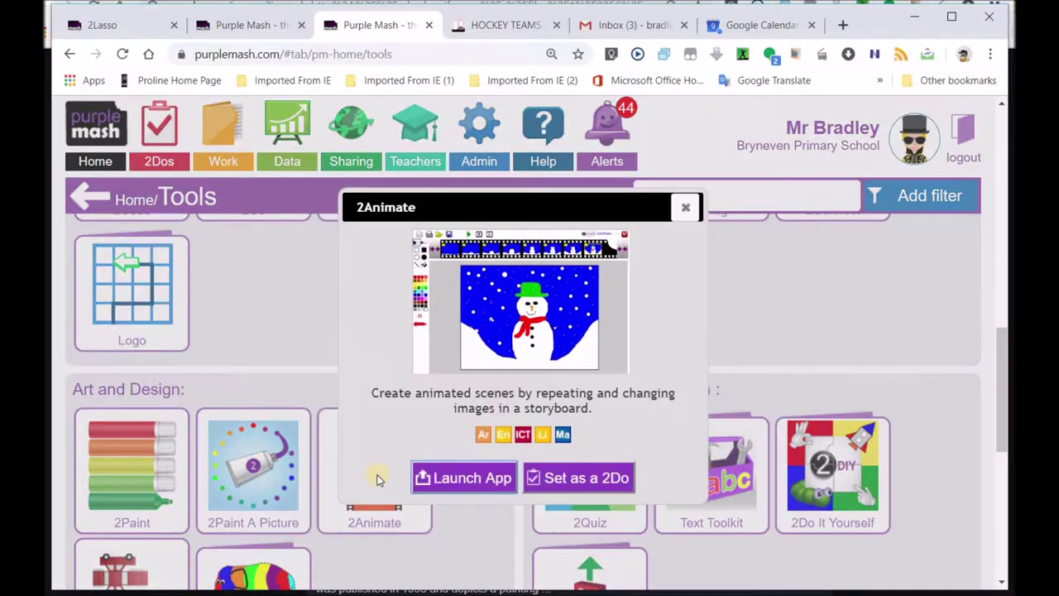
pyautogui.click(453, 478)
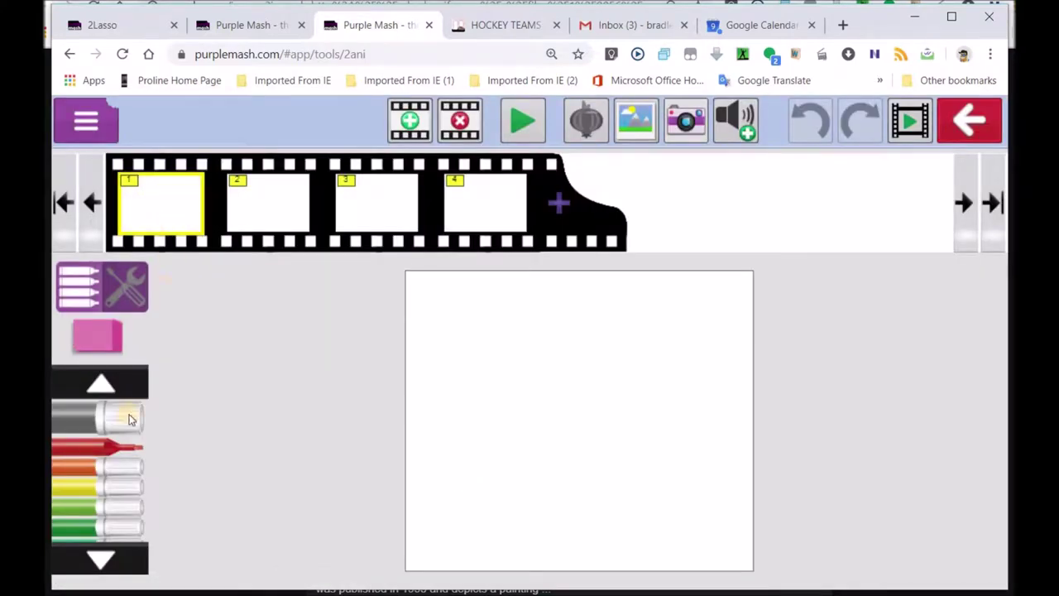
# Draw a red face in frame 1 with a round outline, eyes, a nose and a smiling mouth.
pyautogui.moveTo(556, 324); pyautogui.dragTo(503, 478)
pyautogui.moveTo(609, 518)
pyautogui.mouseDown()
pyautogui.moveTo(660, 461)
pyautogui.moveTo(638, 370)
pyautogui.moveTo(581, 321)
pyautogui.moveTo(553, 319)
pyautogui.mouseUp()
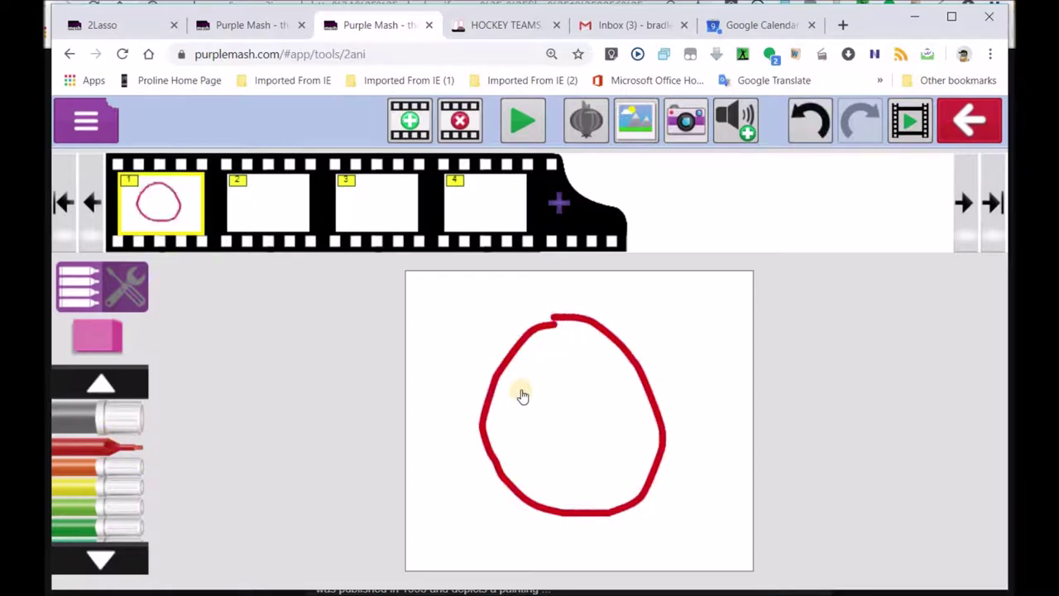
pyautogui.moveTo(529, 372)
pyautogui.mouseDown()
pyautogui.moveTo(525, 426)
pyautogui.moveTo(562, 406)
pyautogui.moveTo(528, 373)
pyautogui.moveTo(552, 413)
pyautogui.moveTo(555, 461)
pyautogui.moveTo(610, 450)
pyautogui.moveTo(581, 396)
pyautogui.moveTo(606, 364)
pyautogui.moveTo(612, 416)
pyautogui.moveTo(596, 413)
pyautogui.moveTo(586, 383)
pyautogui.moveTo(584, 397)
pyautogui.moveTo(602, 403)
pyautogui.mouseUp()
pyautogui.moveTo(546, 473)
pyautogui.mouseDown()
pyautogui.moveTo(598, 485)
pyautogui.moveTo(629, 454)
pyautogui.mouseUp()
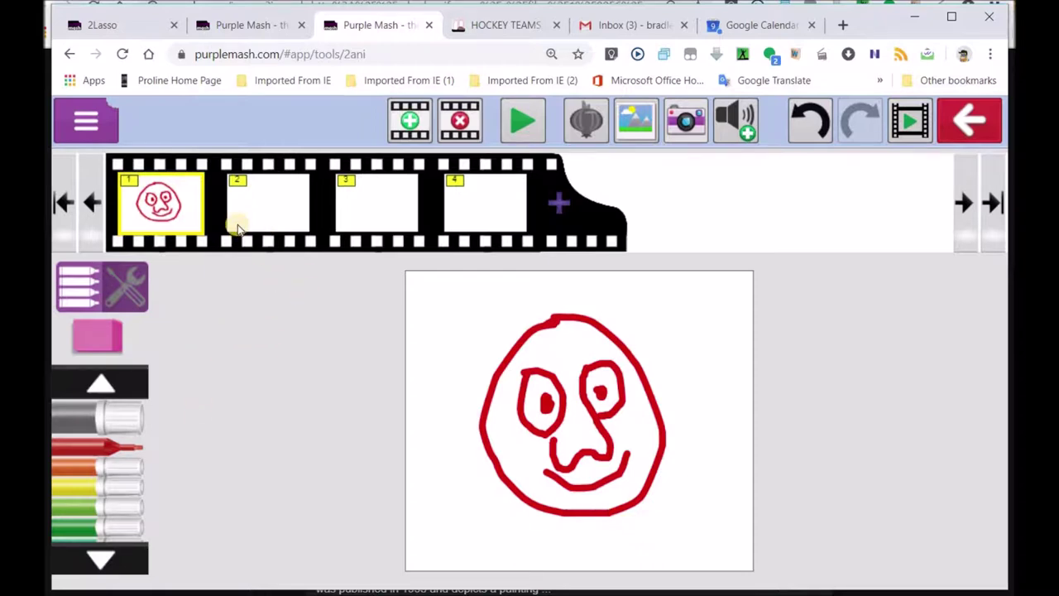
# Turn on Onion Skin and copy the face from frame 1 into frame 2.
pyautogui.click(591, 133)
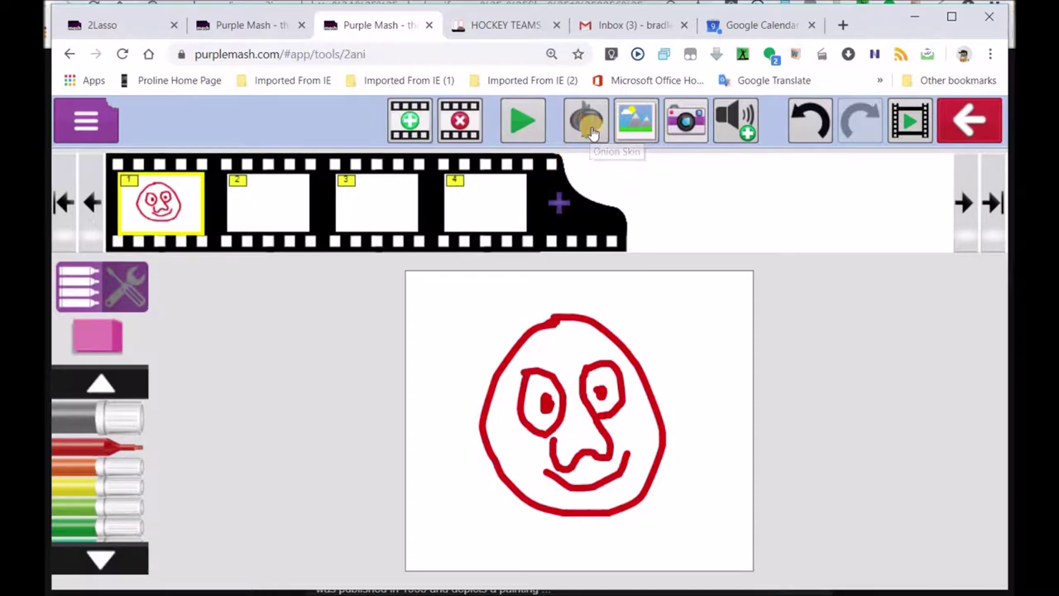
pyautogui.moveTo(171, 218); pyautogui.dragTo(275, 227)
pyautogui.click(279, 232)
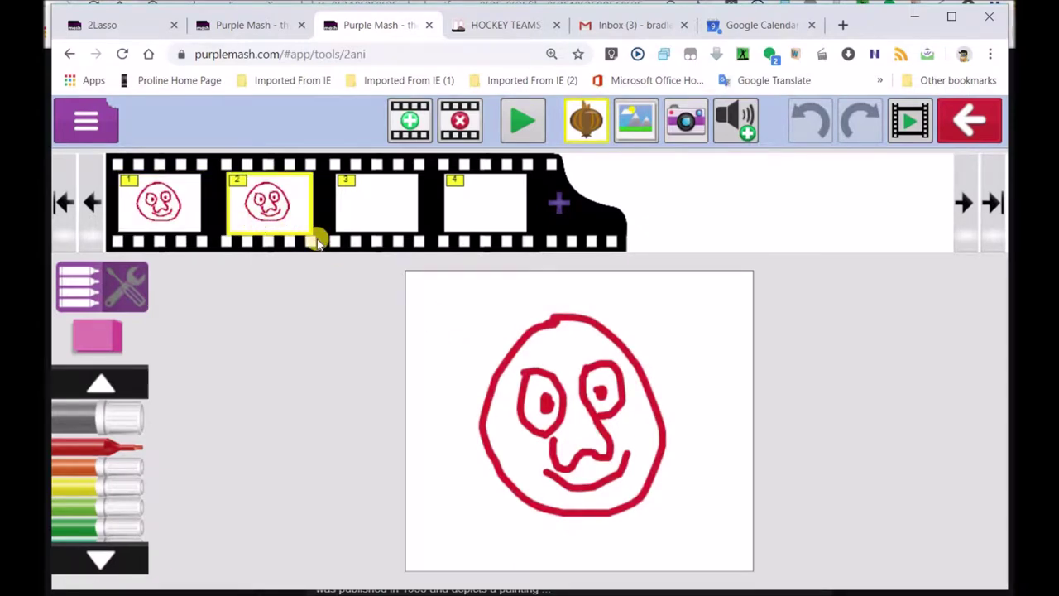
# Erase the smile in frame 2 and draw a crooked red mouth that droops at one end.
pyautogui.click(104, 340)
pyautogui.moveTo(568, 496)
pyautogui.mouseDown()
pyautogui.moveTo(598, 490)
pyautogui.moveTo(639, 451)
pyautogui.mouseUp()
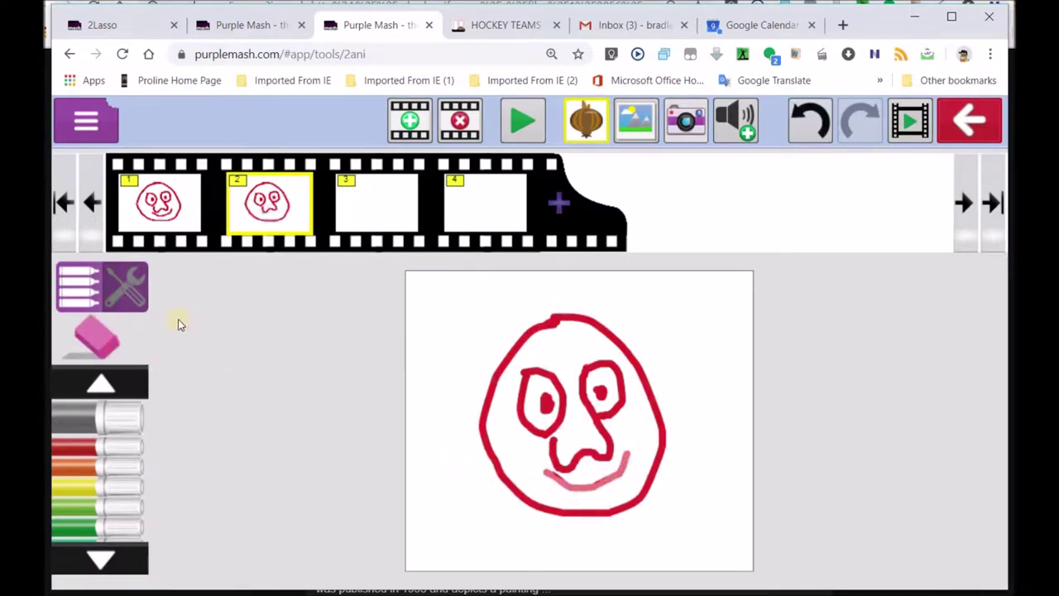
pyautogui.click(91, 449)
pyautogui.moveTo(536, 475)
pyautogui.mouseDown()
pyautogui.moveTo(568, 490)
pyautogui.moveTo(623, 488)
pyautogui.moveTo(642, 507)
pyautogui.mouseUp()
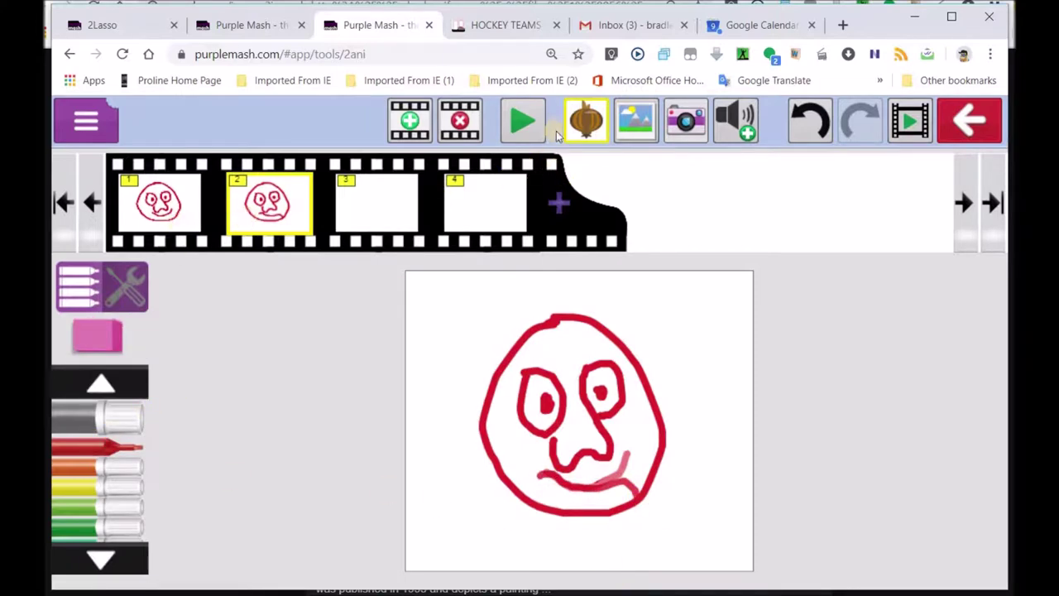
# Turn off Onion Skin and switch between the first frames to compare their drawings.
pyautogui.click(585, 121)
pyautogui.click(171, 217)
pyautogui.click(250, 217)
pyautogui.click(182, 211)
pyautogui.click(247, 217)
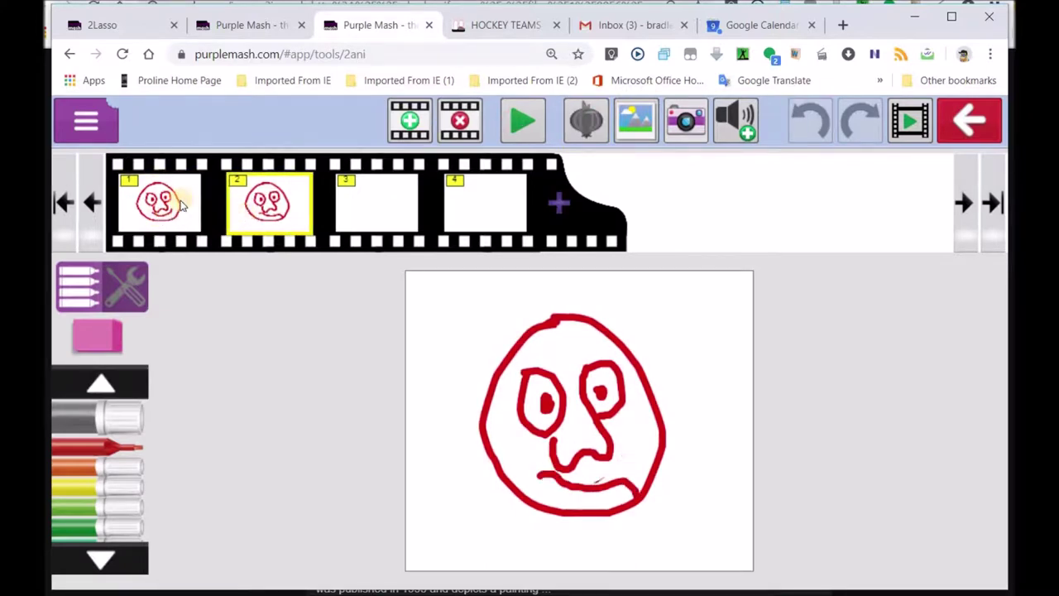
pyautogui.click(161, 203)
pyautogui.click(256, 211)
pyautogui.click(385, 213)
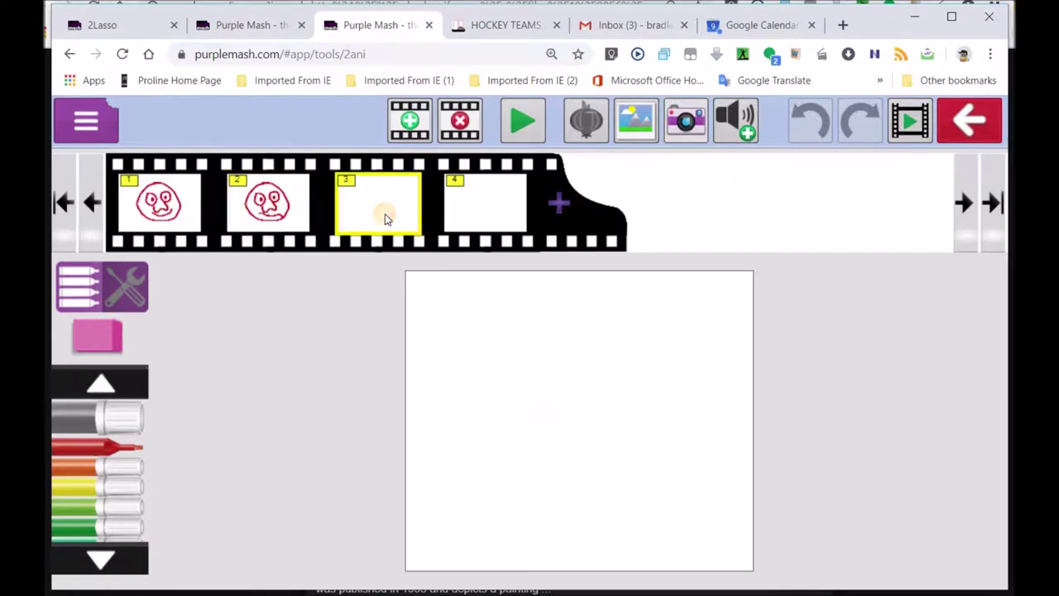
# Copy frame 2 into frame 3, erase the crooked mouth and draw a wide open red grin.
pyautogui.click(265, 205)
pyautogui.moveTo(296, 213)
pyautogui.mouseDown()
pyautogui.moveTo(364, 209)
pyautogui.moveTo(669, 497)
pyautogui.mouseUp()
pyautogui.click(95, 335)
pyautogui.moveTo(592, 484)
pyautogui.mouseDown()
pyautogui.moveTo(628, 484)
pyautogui.moveTo(560, 491)
pyautogui.moveTo(541, 482)
pyautogui.moveTo(607, 476)
pyautogui.moveTo(628, 449)
pyautogui.moveTo(614, 500)
pyautogui.moveTo(555, 502)
pyautogui.mouseUp()
pyautogui.click(87, 447)
pyautogui.moveTo(525, 466); pyautogui.dragTo(588, 489)
pyautogui.click(598, 396)
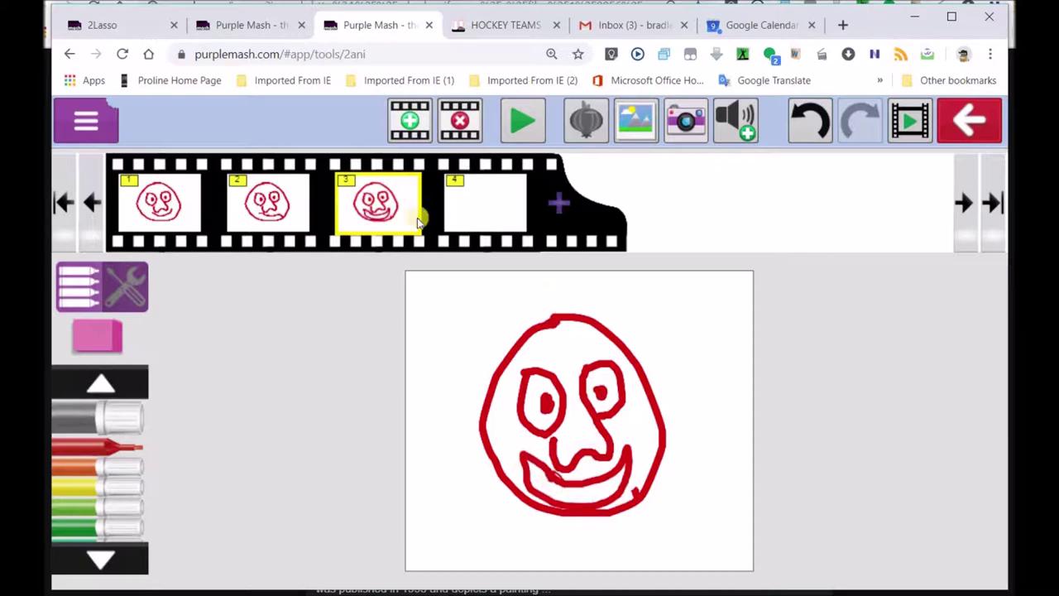
# Copy frame 3 into frame 4, erase the grin and draw a small rounded red mouth.
pyautogui.moveTo(387, 208); pyautogui.dragTo(493, 213)
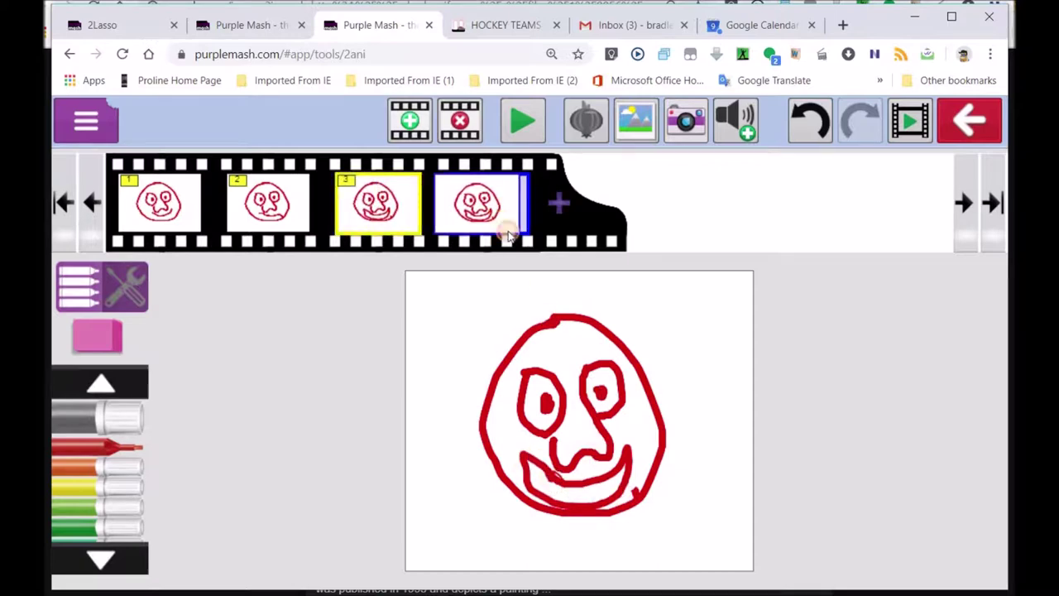
pyautogui.click(92, 340)
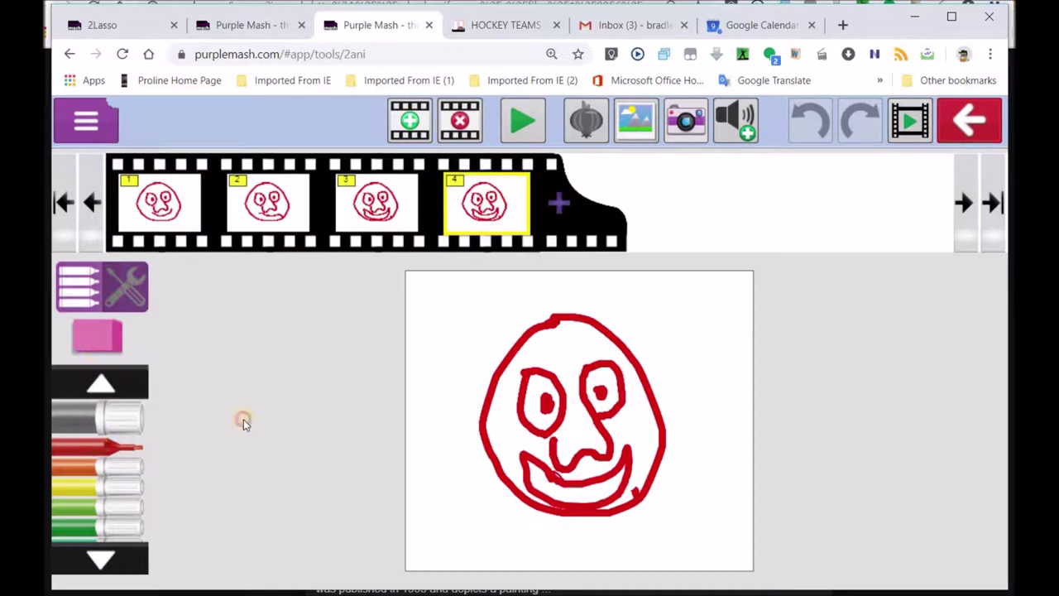
pyautogui.moveTo(530, 472)
pyautogui.mouseDown()
pyautogui.moveTo(576, 489)
pyautogui.moveTo(610, 482)
pyautogui.moveTo(634, 456)
pyautogui.moveTo(620, 490)
pyautogui.moveTo(595, 499)
pyautogui.moveTo(532, 488)
pyautogui.moveTo(525, 474)
pyautogui.moveTo(559, 496)
pyautogui.moveTo(637, 495)
pyautogui.mouseUp()
pyautogui.click(75, 448)
pyautogui.moveTo(616, 483)
pyautogui.mouseDown()
pyautogui.moveTo(584, 497)
pyautogui.moveTo(532, 473)
pyautogui.moveTo(551, 449)
pyautogui.moveTo(566, 460)
pyautogui.mouseUp()
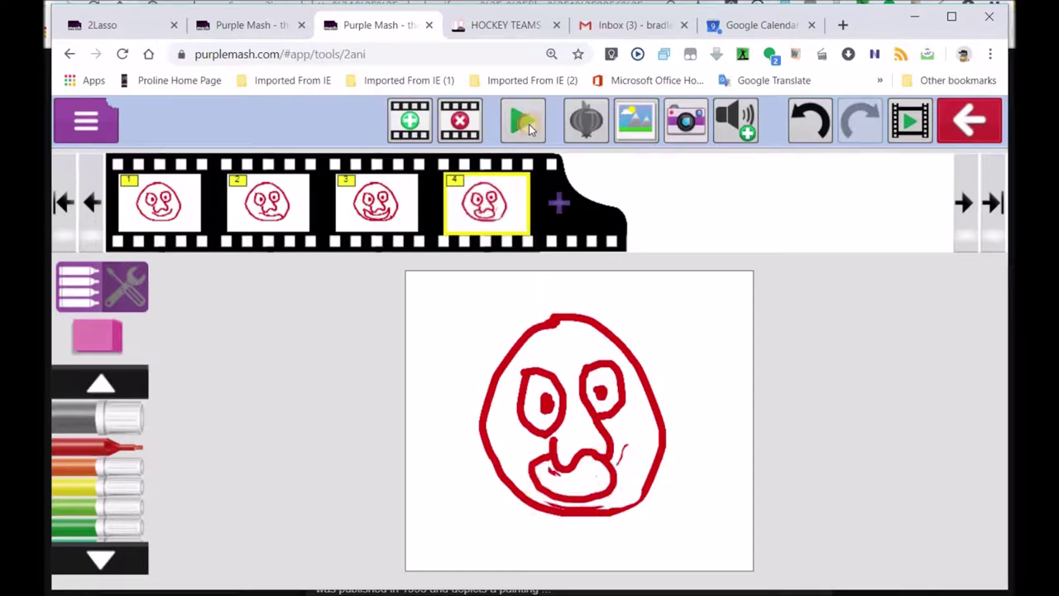
# Play the four-frame face animation and stop the playback.
pyautogui.click(529, 124)
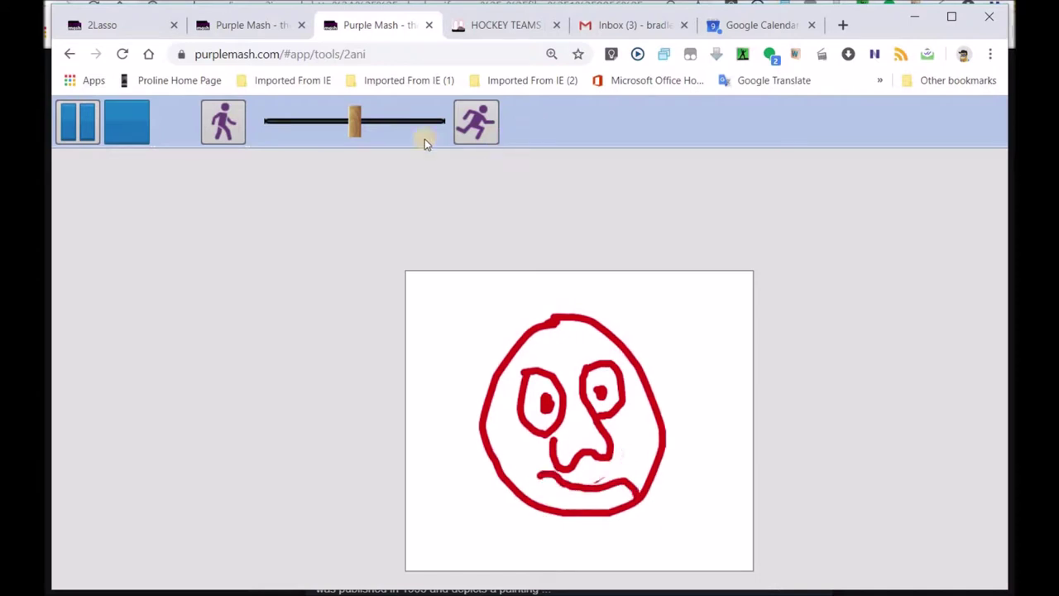
pyautogui.click(128, 122)
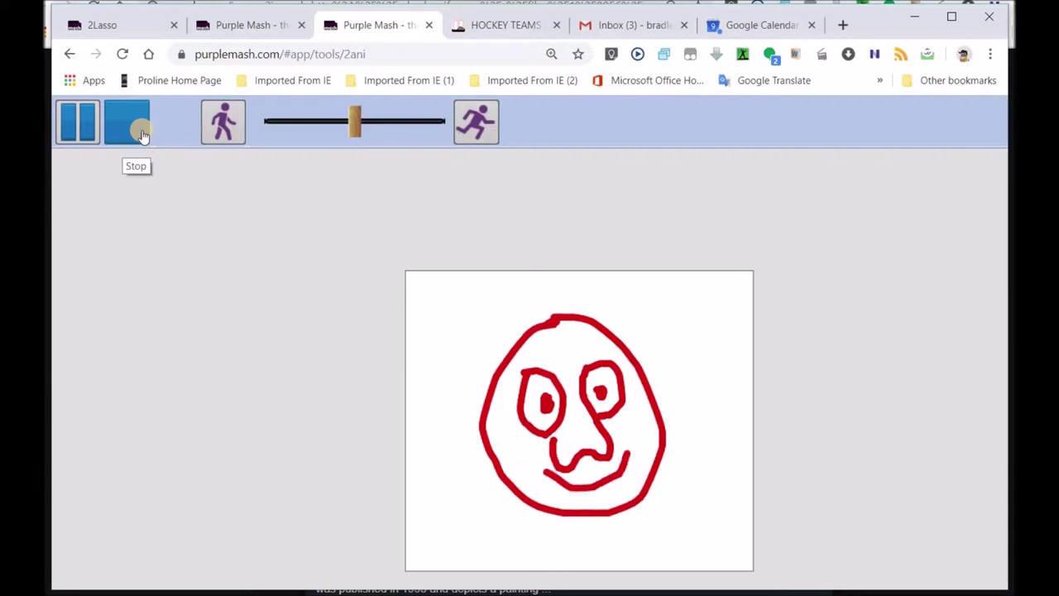
pyautogui.click(135, 135)
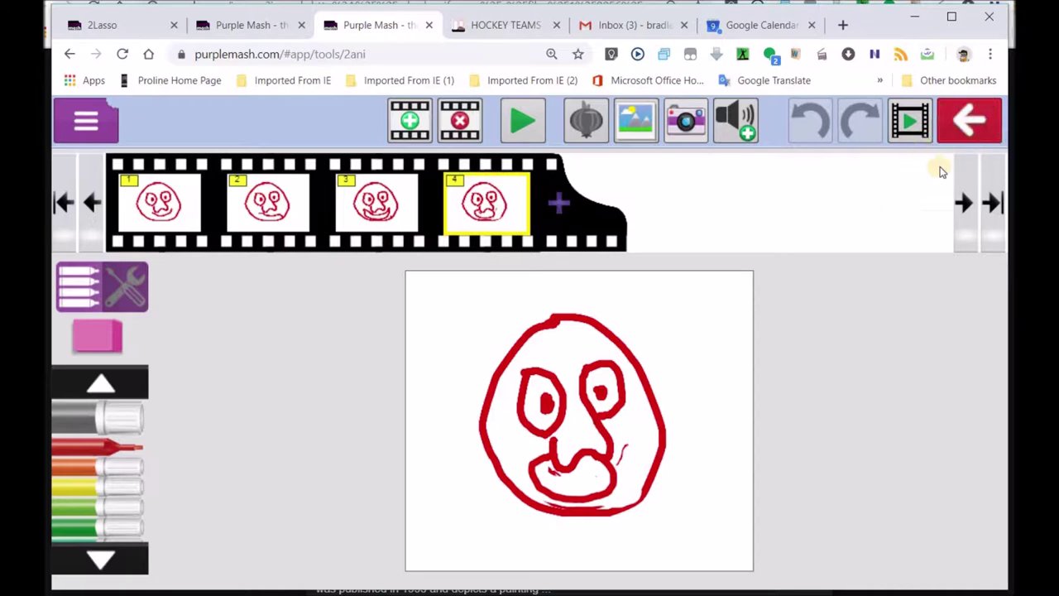
# Save the animation in My Work with a first name as the file name, exit 2Animate and open the Work area.
pyautogui.click(972, 131)
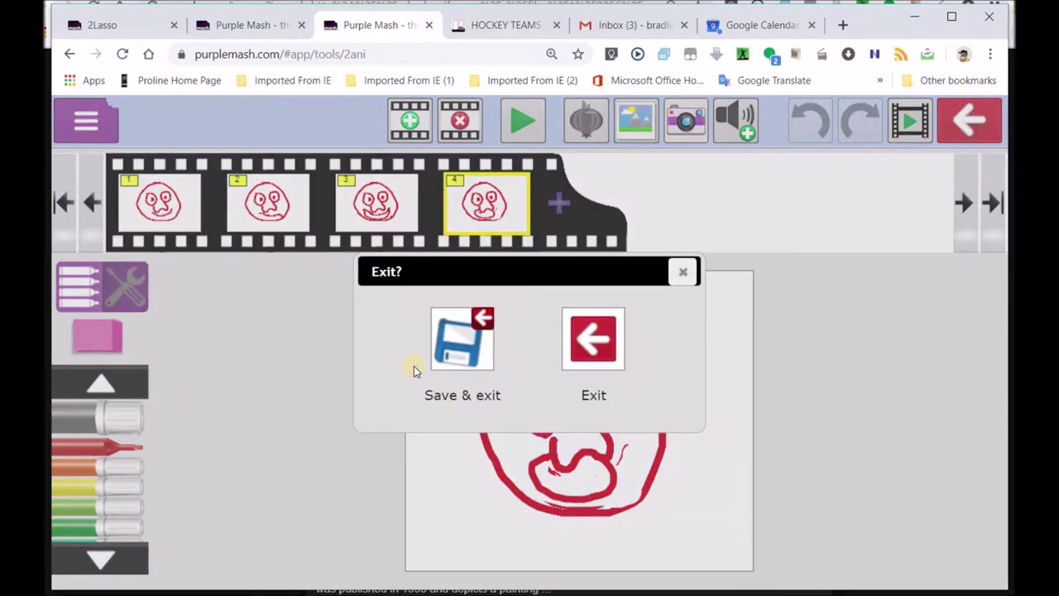
pyautogui.click(464, 342)
pyautogui.click(350, 447)
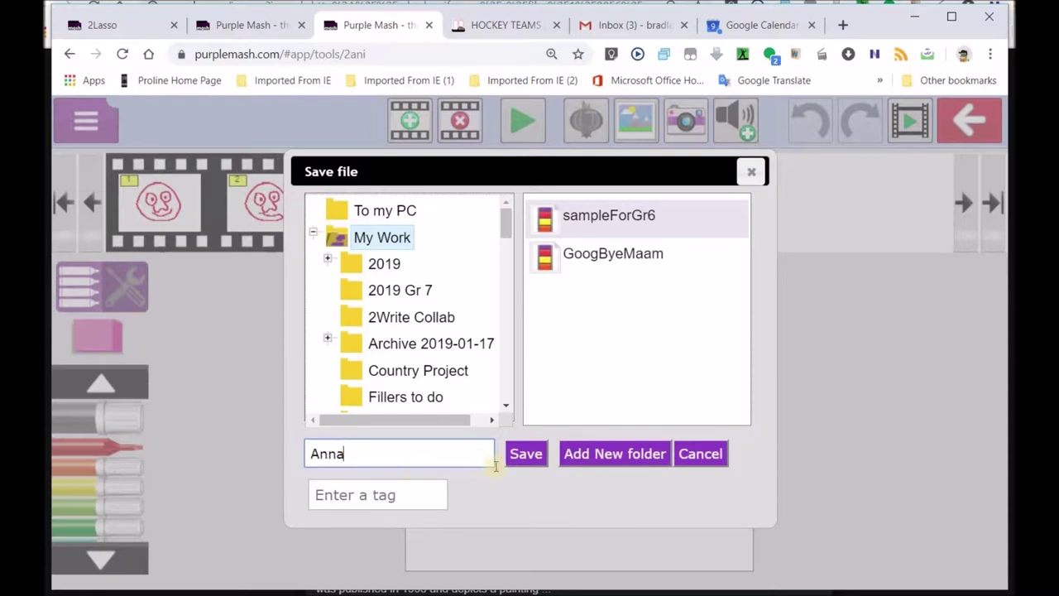
pyautogui.click(524, 456)
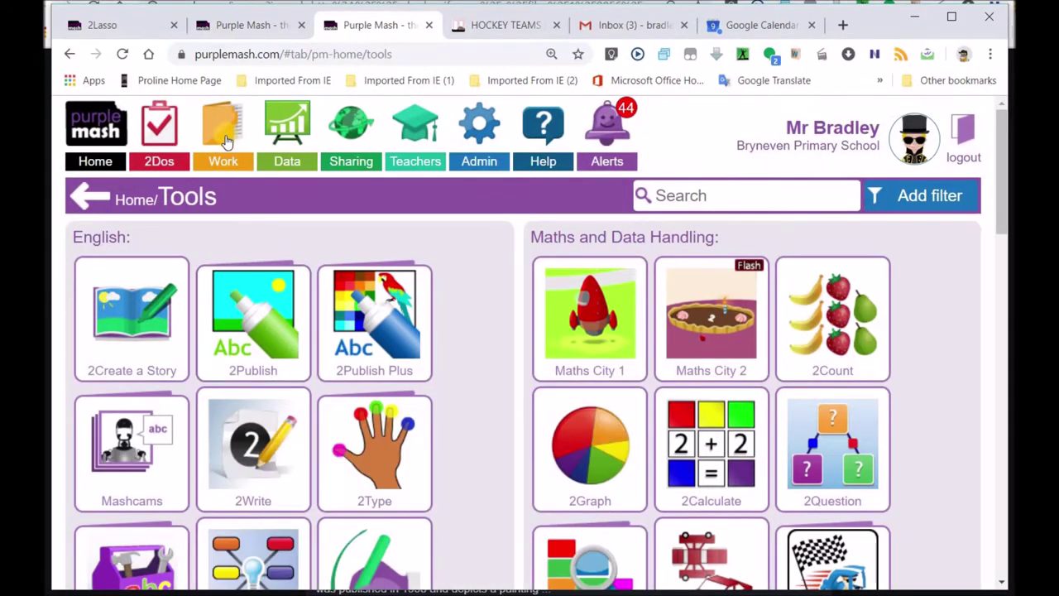
pyautogui.click(220, 147)
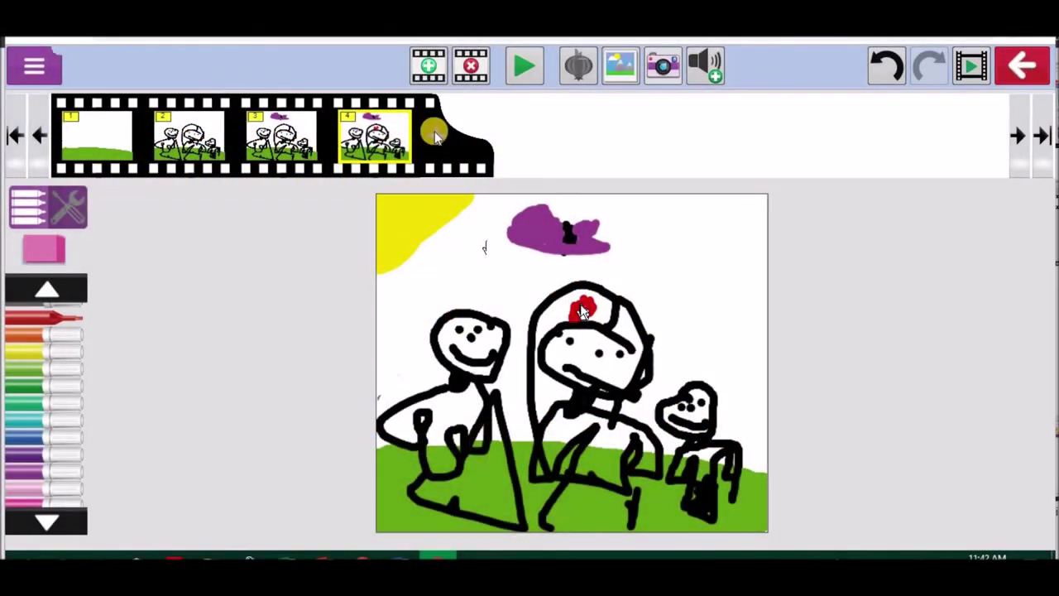
# Add red colouring to the head of the middle stick figure in frame 4.
pyautogui.moveTo(582, 311)
pyautogui.mouseDown()
pyautogui.moveTo(591, 298)
pyautogui.moveTo(548, 337)
pyautogui.moveTo(579, 286)
pyautogui.moveTo(548, 335)
pyautogui.moveTo(553, 323)
pyautogui.moveTo(536, 327)
pyautogui.moveTo(544, 323)
pyautogui.moveTo(545, 341)
pyautogui.mouseUp()
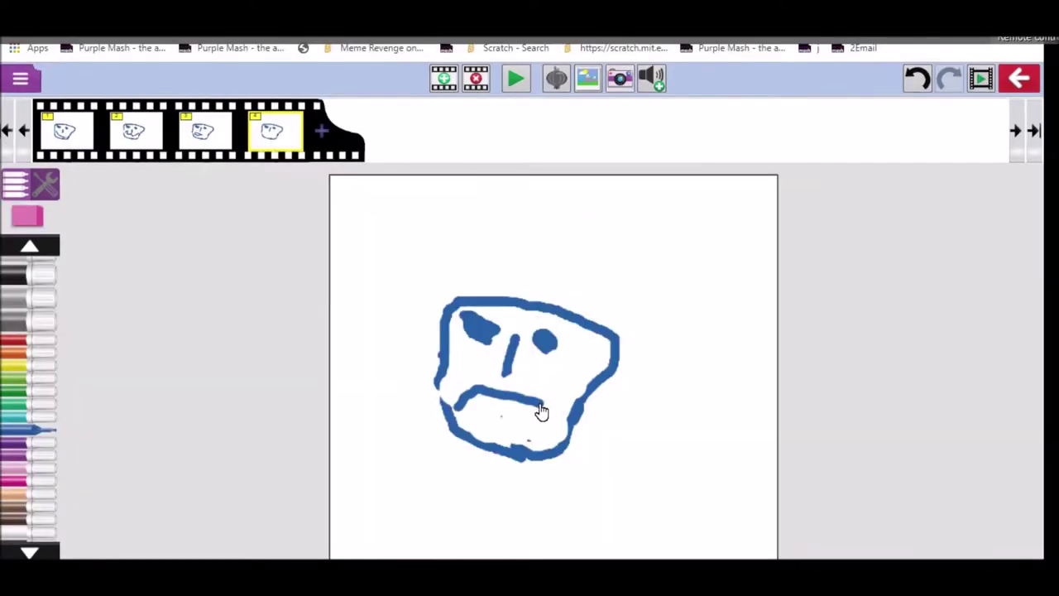
# Draw the end of the blue face's downturned mouth in frame 4.
pyautogui.moveTo(540, 411); pyautogui.dragTo(534, 431)
pyautogui.click(348, 248)
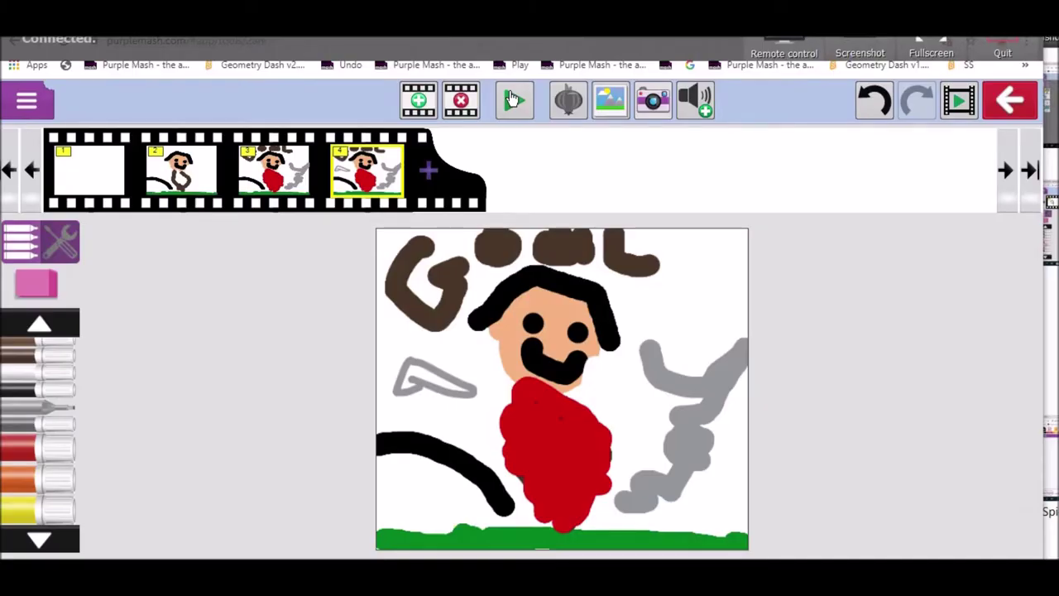
# Play the four-frame goal animation.
pyautogui.click(512, 99)
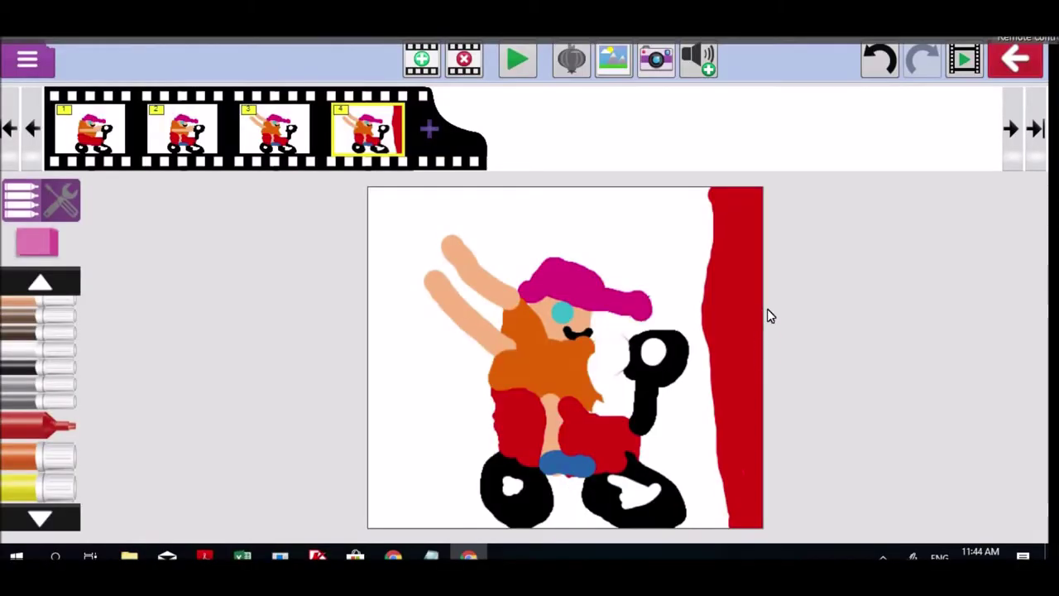
# Widen the red wall in frame 4 and erase the excess paint bulging from its lower edge.
pyautogui.moveTo(747, 353)
pyautogui.mouseDown()
pyautogui.moveTo(696, 457)
pyautogui.moveTo(719, 411)
pyautogui.moveTo(705, 466)
pyautogui.moveTo(721, 530)
pyautogui.mouseUp()
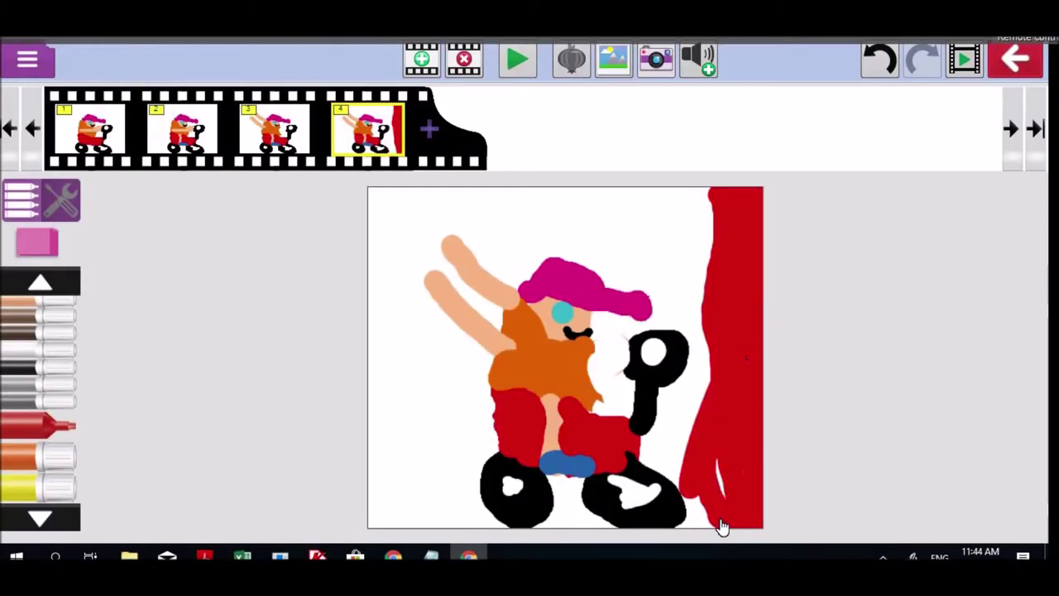
pyautogui.click(35, 239)
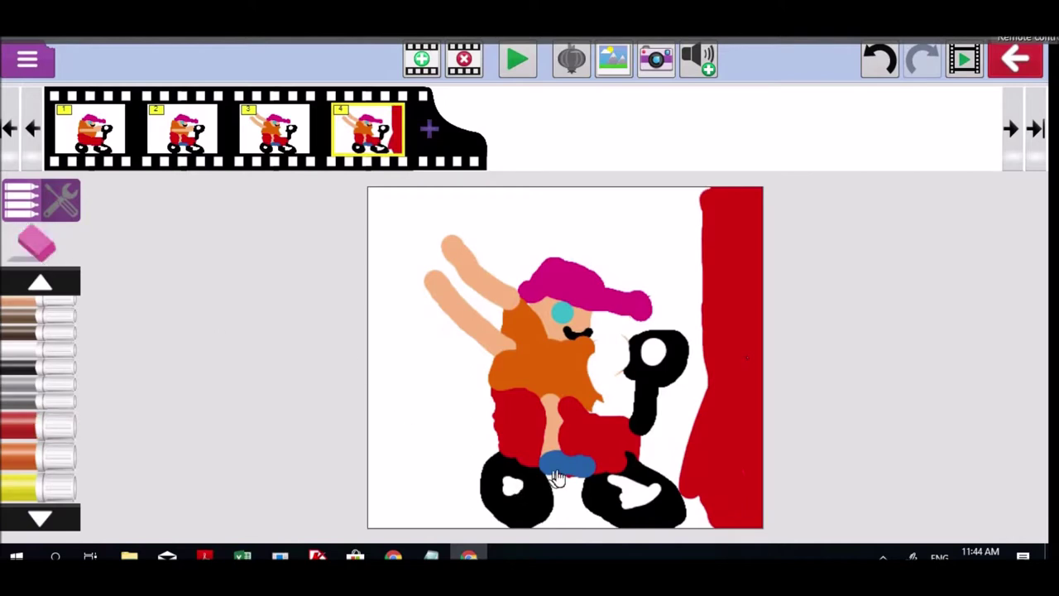
pyautogui.moveTo(695, 472)
pyautogui.mouseDown()
pyautogui.moveTo(692, 501)
pyautogui.moveTo(690, 441)
pyautogui.moveTo(703, 393)
pyautogui.mouseUp()
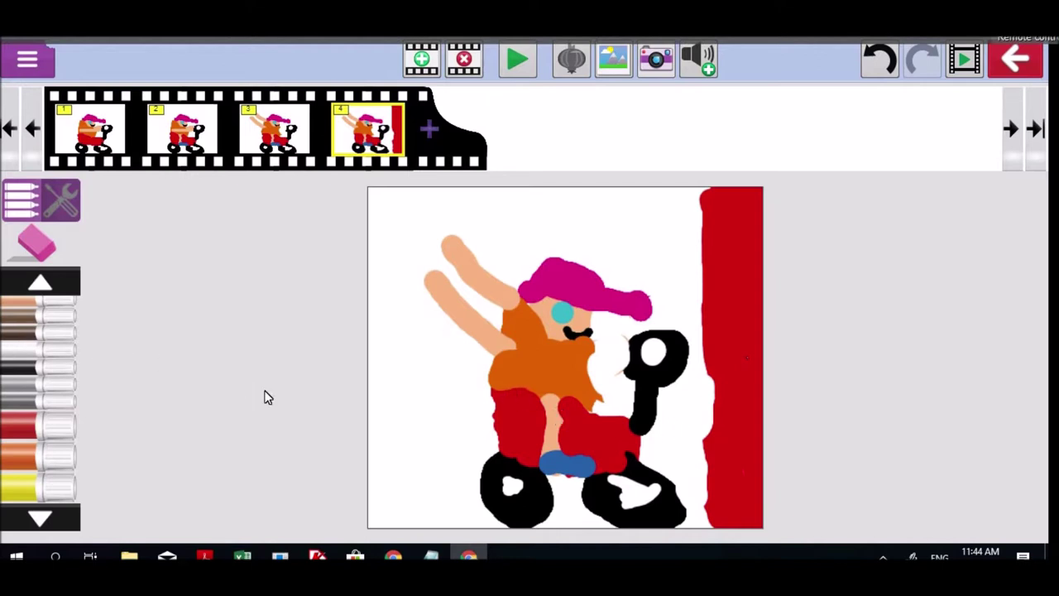
# Touch up the scooter's handlebar in black in frame 4 and play the animation.
pyautogui.click(66, 367)
pyautogui.moveTo(643, 354)
pyautogui.mouseDown()
pyautogui.moveTo(675, 345)
pyautogui.moveTo(657, 379)
pyautogui.moveTo(668, 343)
pyautogui.moveTo(696, 374)
pyautogui.moveTo(646, 367)
pyautogui.moveTo(641, 352)
pyautogui.moveTo(622, 378)
pyautogui.mouseUp()
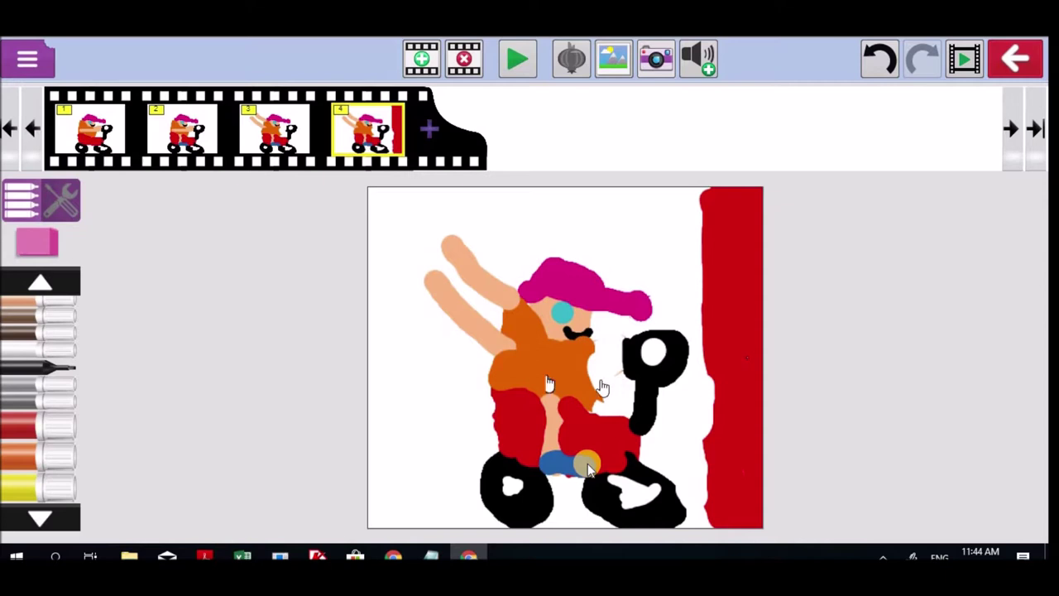
pyautogui.click(522, 65)
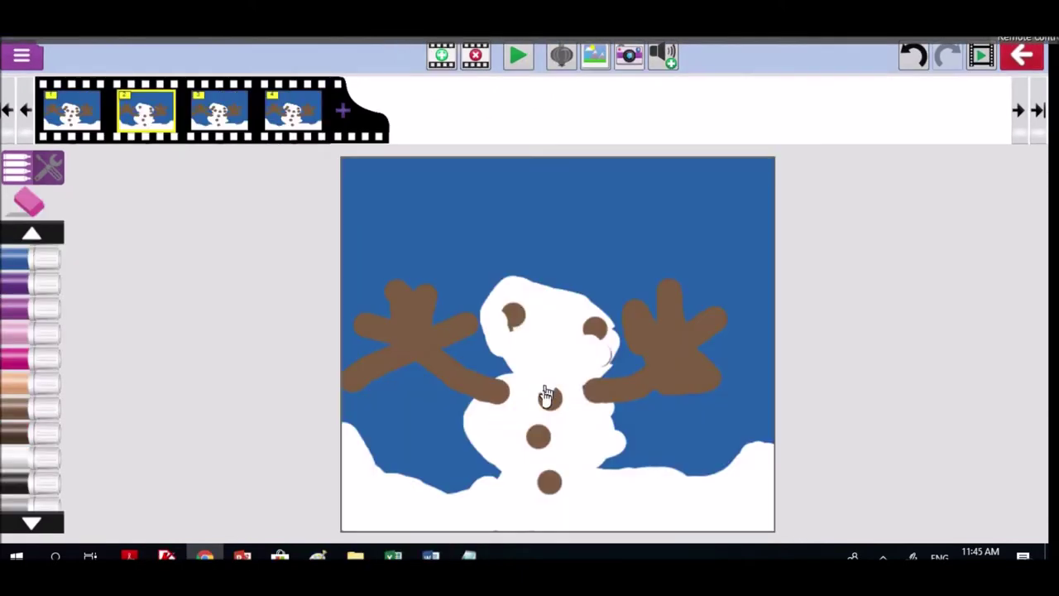
# Erase the snowman's buttons in frame 2 and draw a brown nose and a curved mouth of brown dots.
pyautogui.moveTo(546, 394)
pyautogui.mouseDown()
pyautogui.moveTo(551, 409)
pyautogui.moveTo(534, 427)
pyautogui.moveTo(549, 452)
pyautogui.moveTo(551, 510)
pyautogui.moveTo(557, 497)
pyautogui.moveTo(521, 468)
pyautogui.mouseUp()
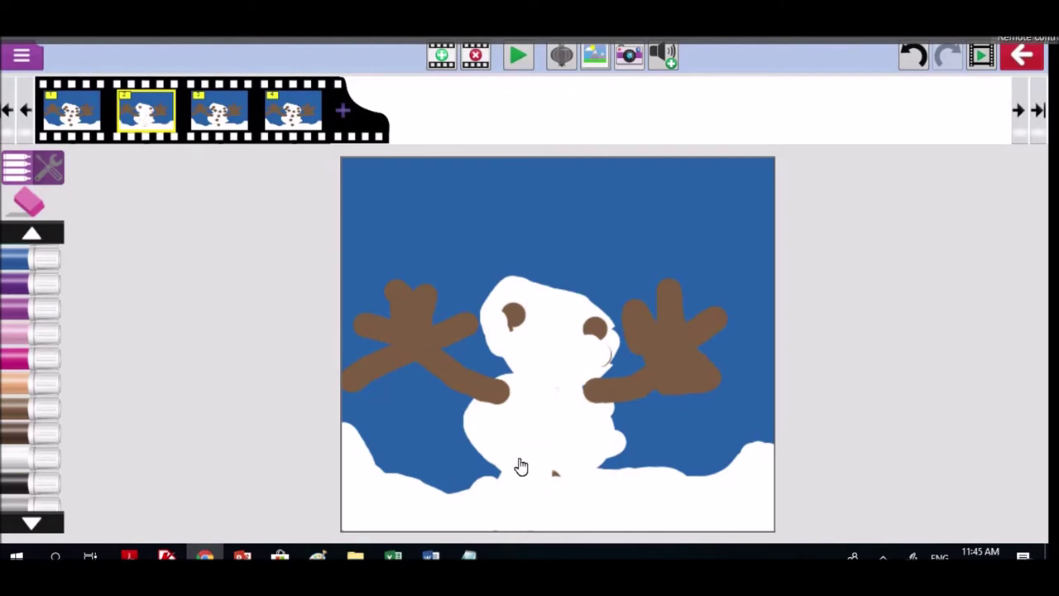
pyautogui.click(45, 416)
pyautogui.click(571, 354)
pyautogui.click(542, 349)
pyautogui.click(516, 365)
pyautogui.moveTo(515, 371)
pyautogui.mouseDown()
pyautogui.moveTo(534, 392)
pyautogui.moveTo(572, 385)
pyautogui.moveTo(568, 397)
pyautogui.mouseUp()
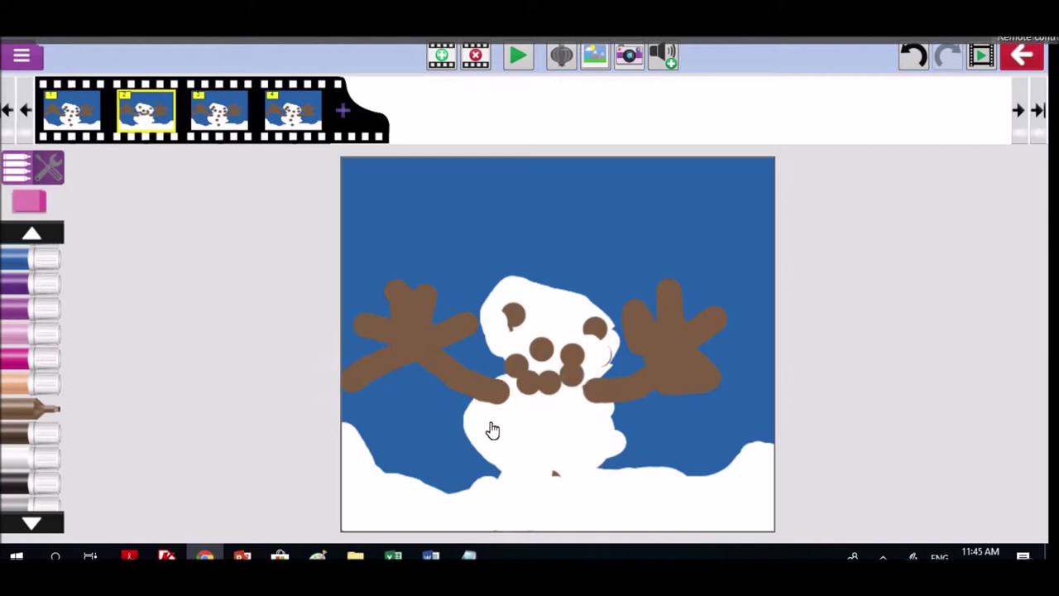
# Open frame 3 of the snowman animation.
pyautogui.click(219, 116)
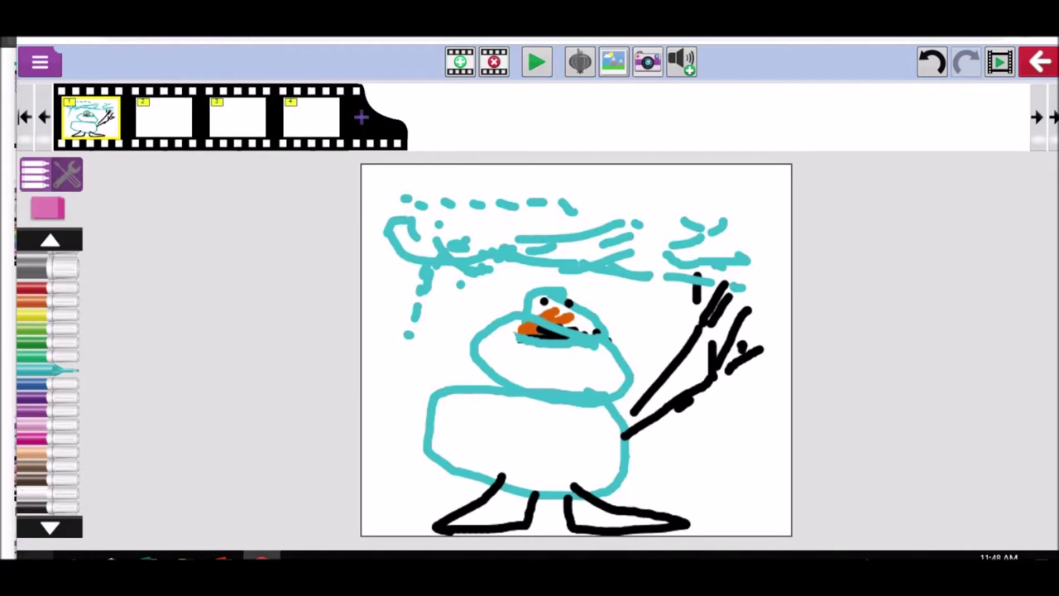
# Draw more freehand turquoise strokes among the lines above the snowman's head in frame 1.
pyautogui.moveTo(580, 280); pyautogui.dragTo(654, 289)
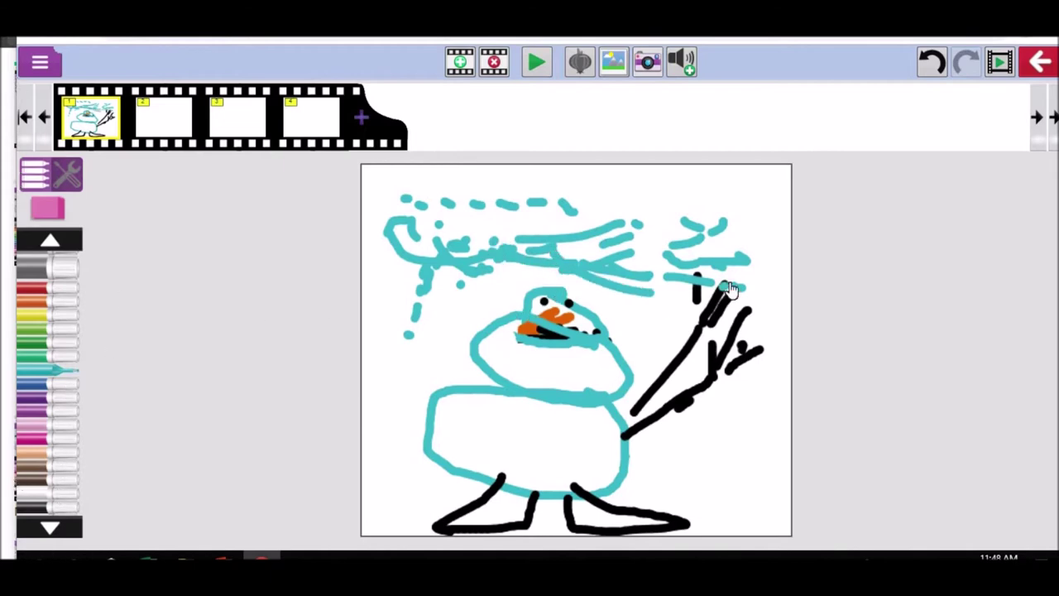
pyautogui.moveTo(612, 184); pyautogui.dragTo(522, 219)
pyautogui.moveTo(485, 266)
pyautogui.mouseDown()
pyautogui.moveTo(778, 339)
pyautogui.moveTo(542, 213)
pyautogui.mouseUp()
pyautogui.moveTo(389, 207)
pyautogui.mouseDown()
pyautogui.moveTo(521, 229)
pyautogui.moveTo(550, 215)
pyautogui.mouseUp()
pyautogui.moveTo(405, 248); pyautogui.dragTo(522, 252)
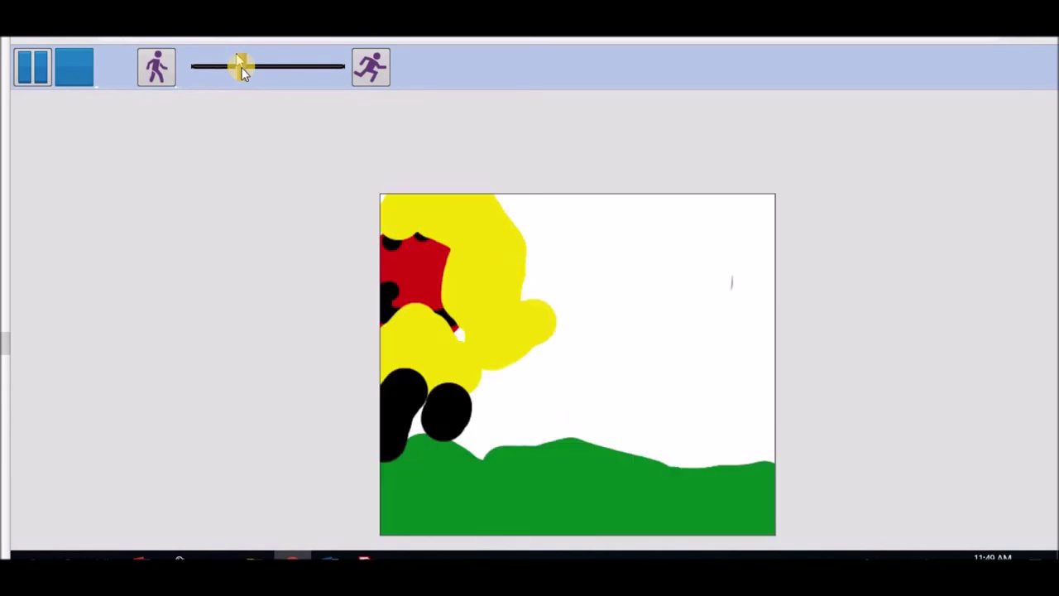
# Raise the playback speed of the running animations to nearly the fastest setting.
pyautogui.moveTo(242, 70); pyautogui.dragTo(279, 69)
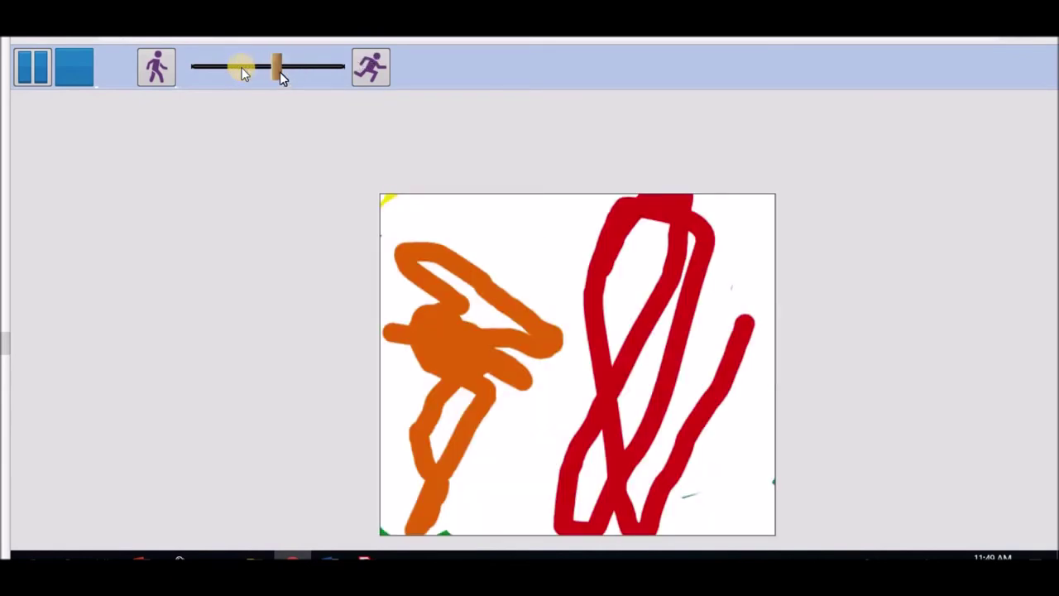
pyautogui.moveTo(280, 73); pyautogui.dragTo(339, 69)
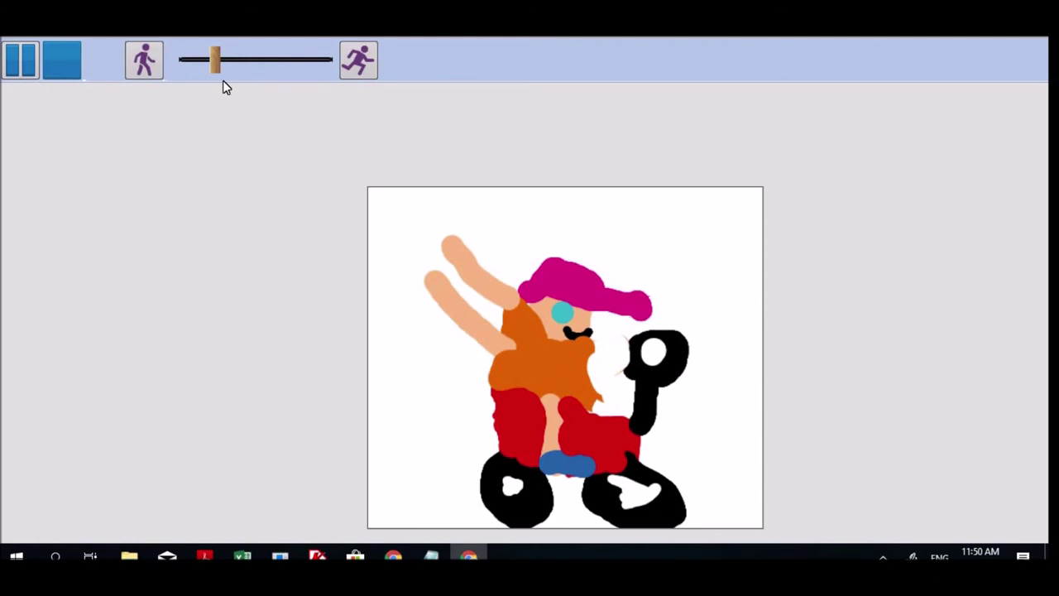
pyautogui.moveTo(234, 67); pyautogui.dragTo(326, 64)
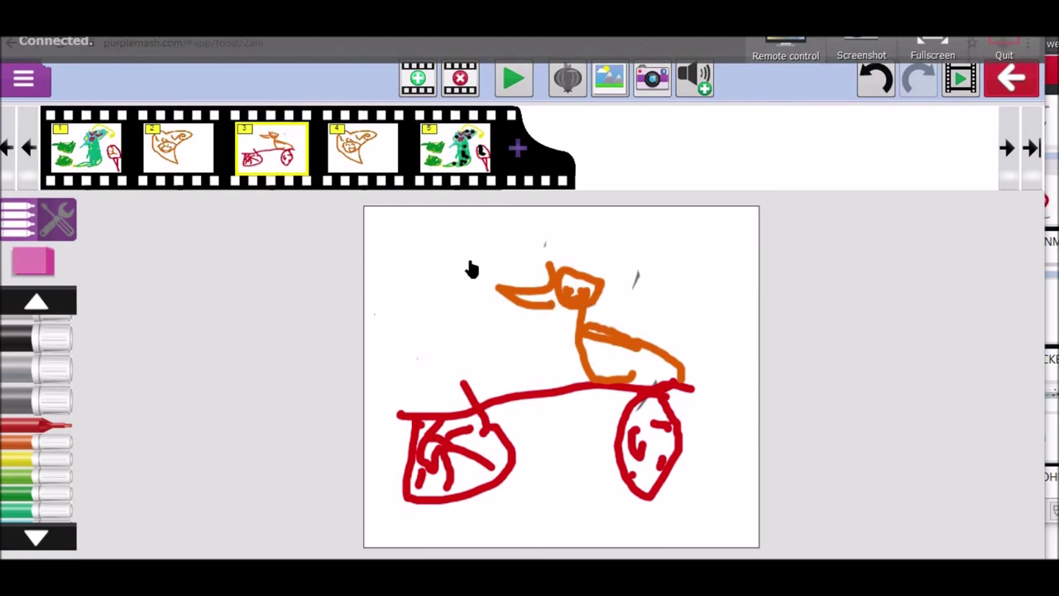
# Review the drawings in frames 1 to 5 of the five-frame animation one after another.
pyautogui.click(65, 162)
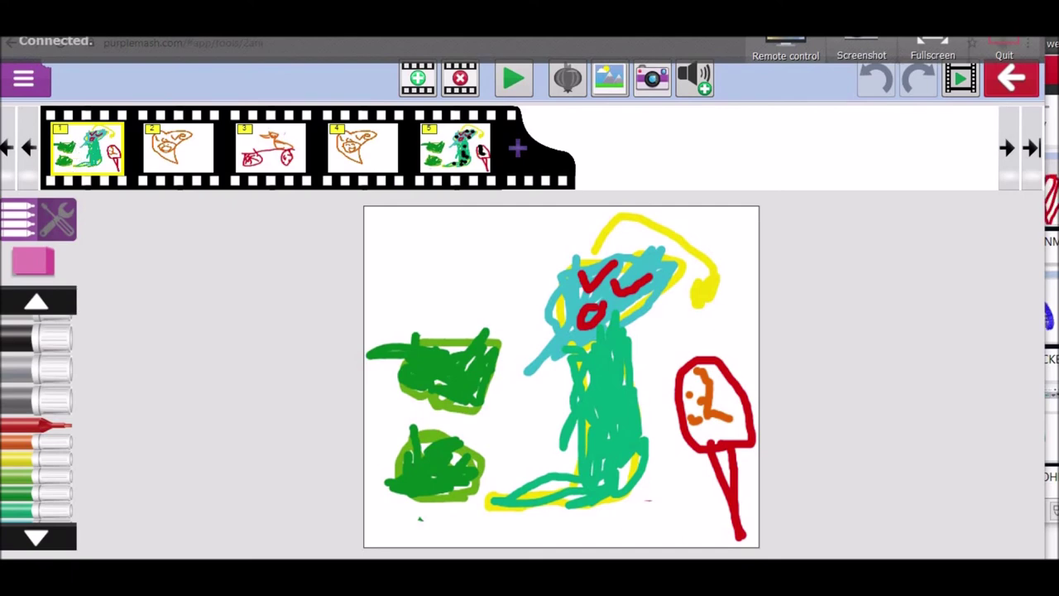
pyautogui.click(175, 151)
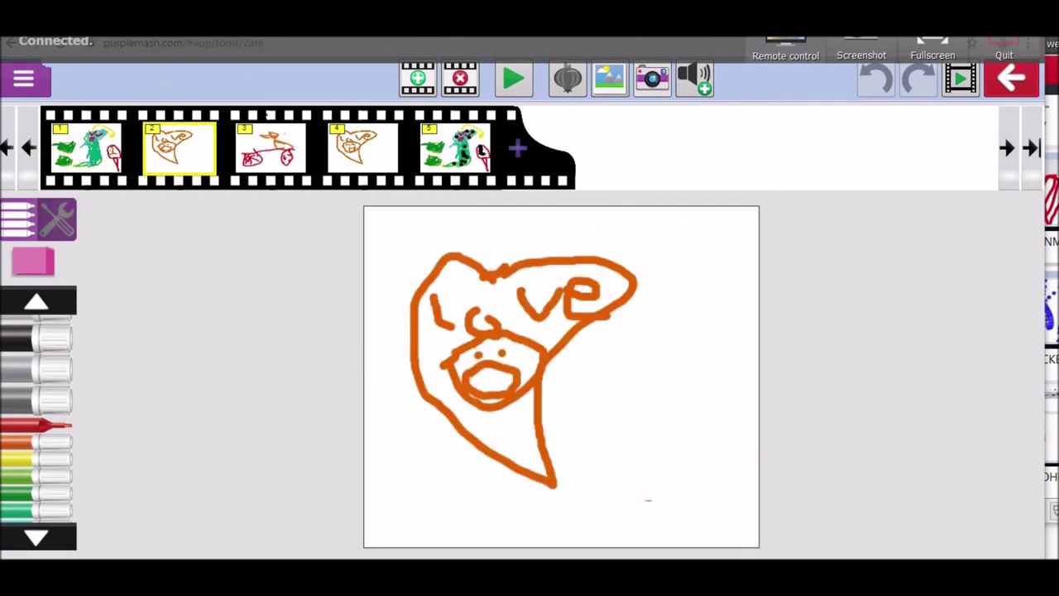
pyautogui.click(281, 149)
pyautogui.click(346, 146)
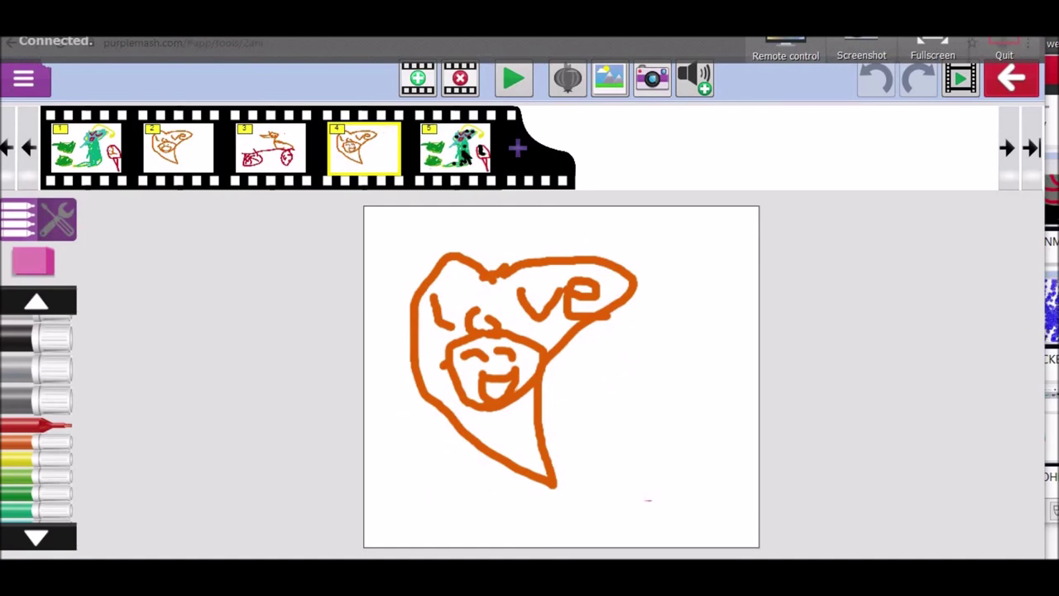
pyautogui.click(467, 170)
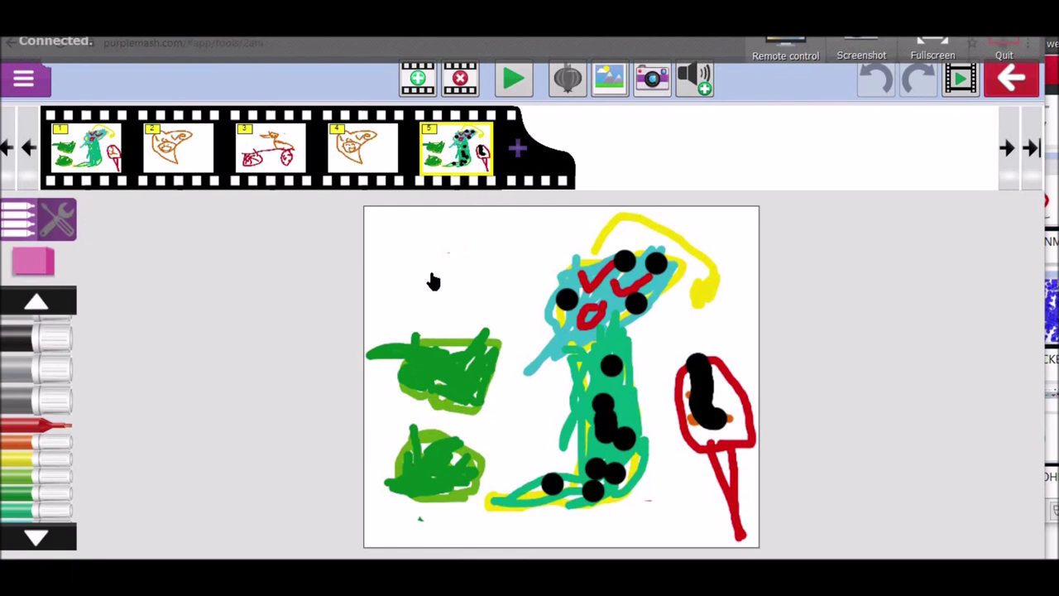
# Erase the stray grey marks beside the orange bird's head and back in frame 3.
pyautogui.click(266, 153)
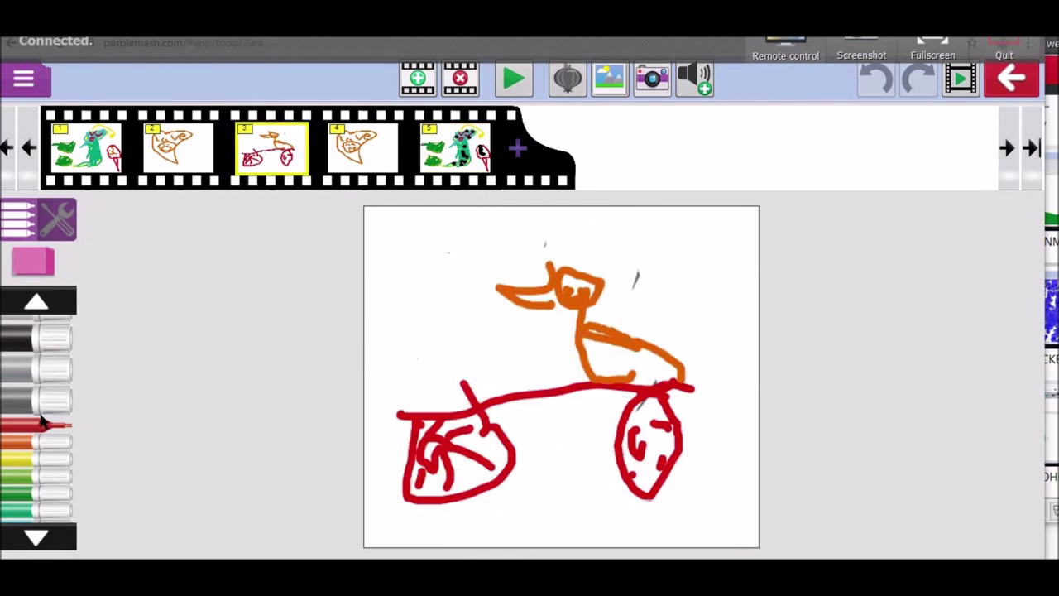
pyautogui.click(23, 264)
pyautogui.moveTo(598, 259)
pyautogui.mouseDown()
pyautogui.moveTo(586, 295)
pyautogui.moveTo(540, 295)
pyautogui.moveTo(611, 297)
pyautogui.moveTo(579, 402)
pyautogui.moveTo(666, 357)
pyautogui.moveTo(653, 443)
pyautogui.moveTo(680, 416)
pyautogui.moveTo(654, 514)
pyautogui.moveTo(600, 532)
pyautogui.moveTo(616, 460)
pyautogui.moveTo(654, 468)
pyautogui.moveTo(686, 351)
pyautogui.mouseUp()
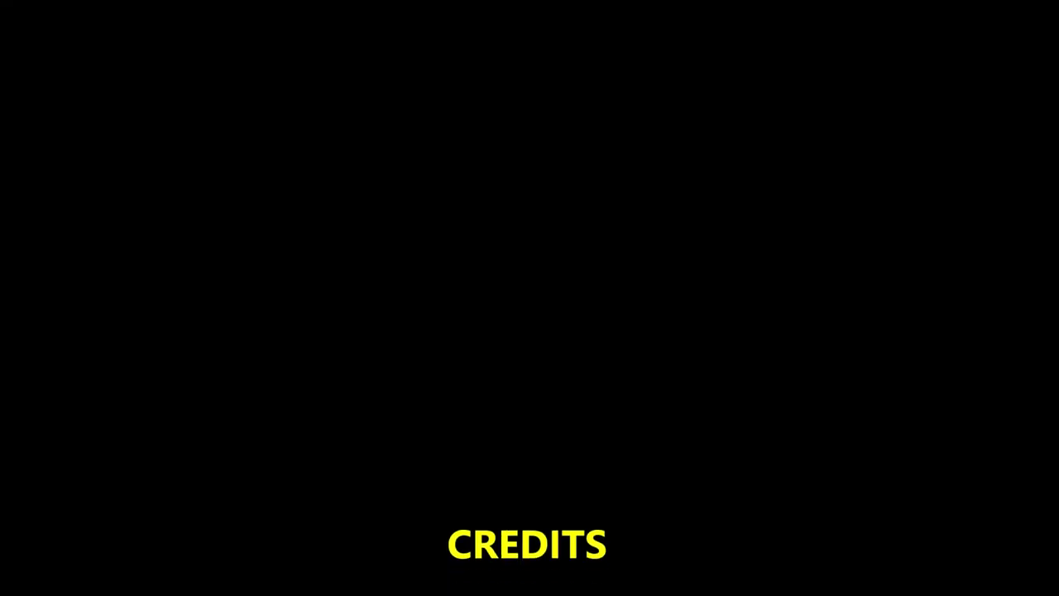